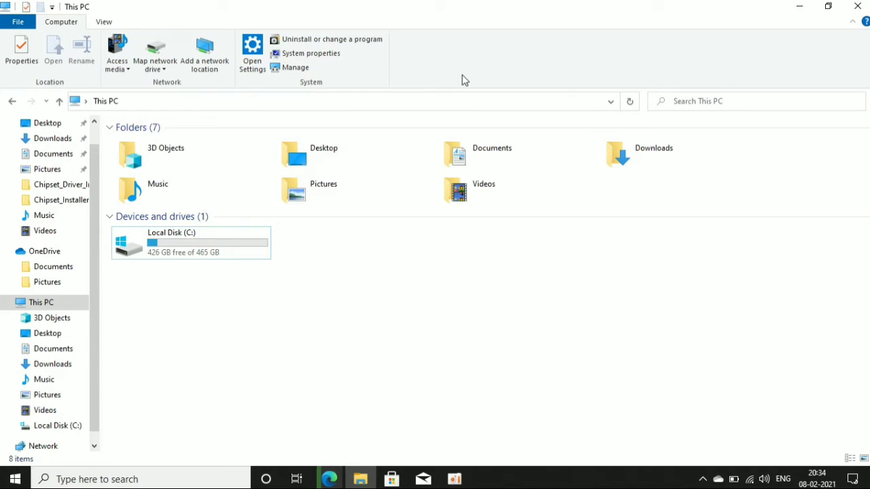
Step: Open Disk Management in a maximized window and start shrinking the C: volume
right_click(15, 483)
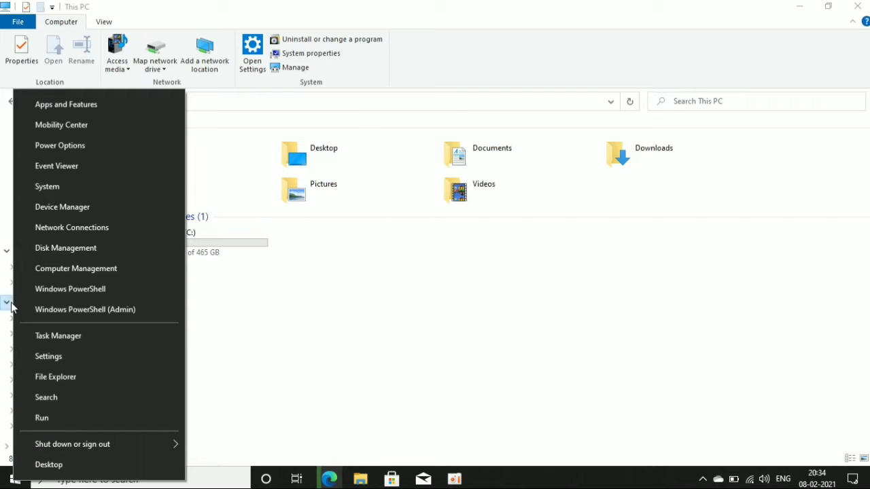
left_click(86, 250)
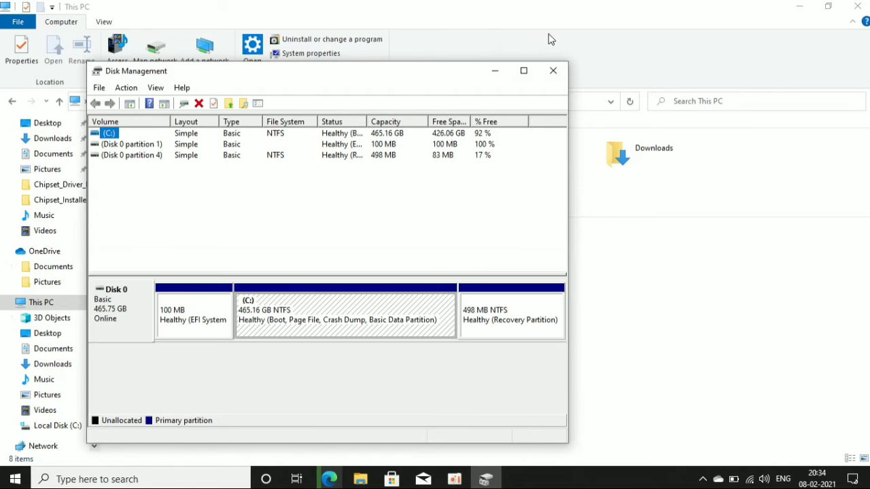
left_click_drag(454, 77, 532, 73)
left_click(600, 66)
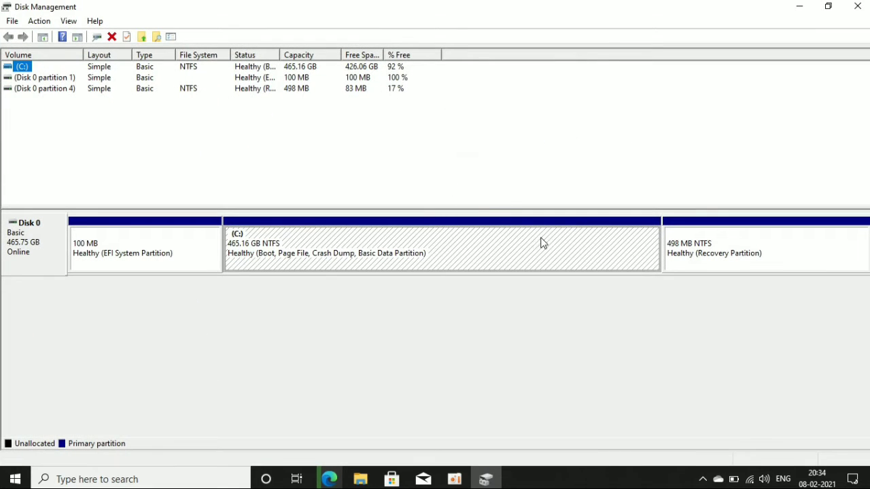
right_click(465, 253)
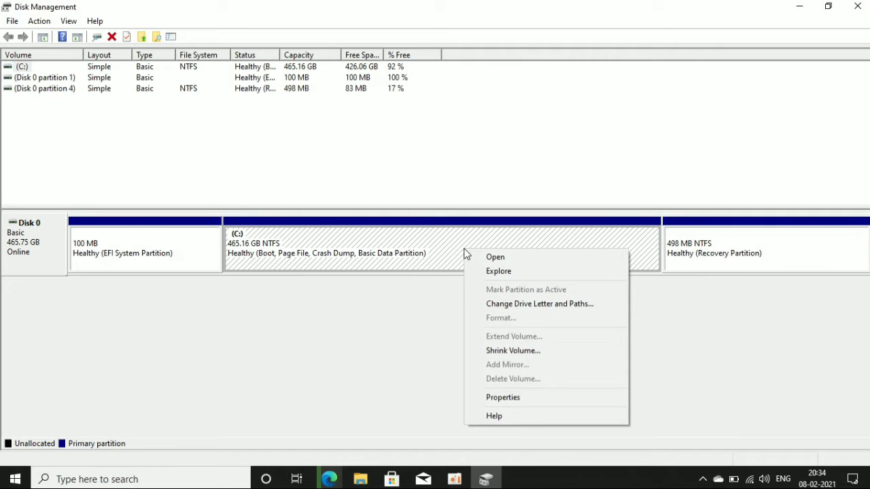
left_click(502, 349)
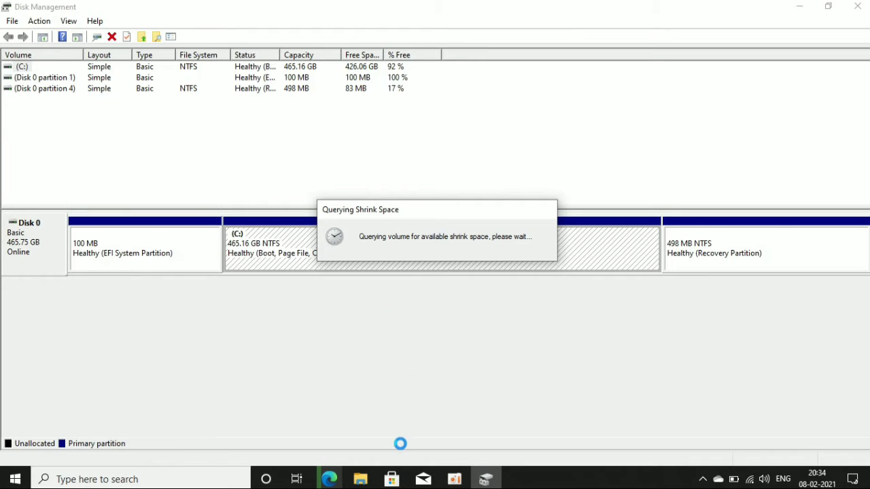
Step: Open Calculator and arrange it beside the Shrink C: dialog so both are visible
left_click(187, 482)
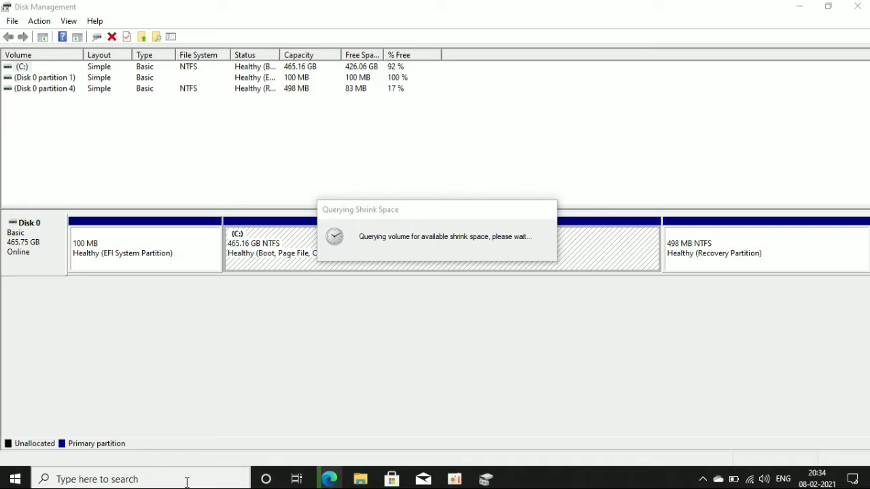
type("calculator")
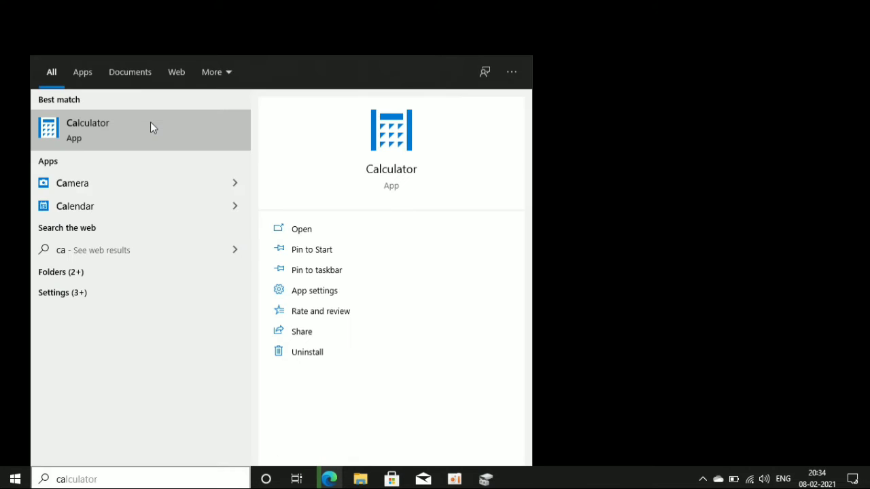
left_click(152, 127)
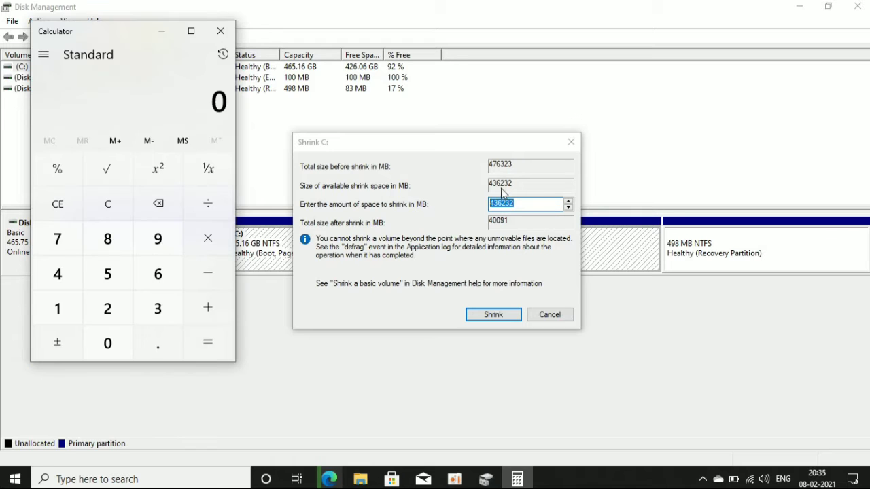
left_click_drag(373, 138, 403, 112)
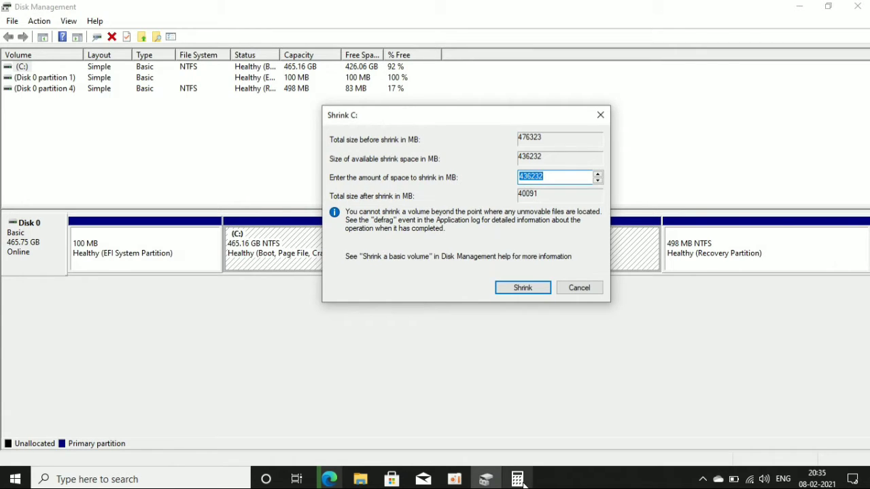
mouse_move(521, 479)
left_click(522, 447)
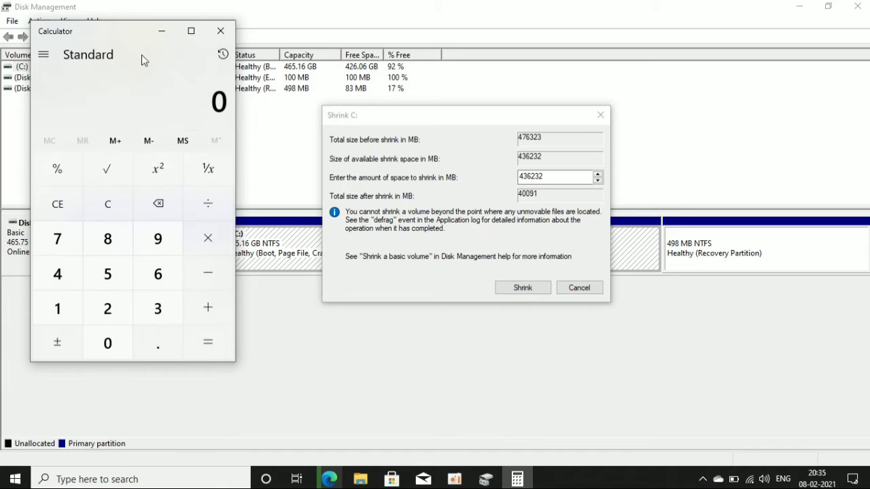
left_click_drag(112, 29, 128, 33)
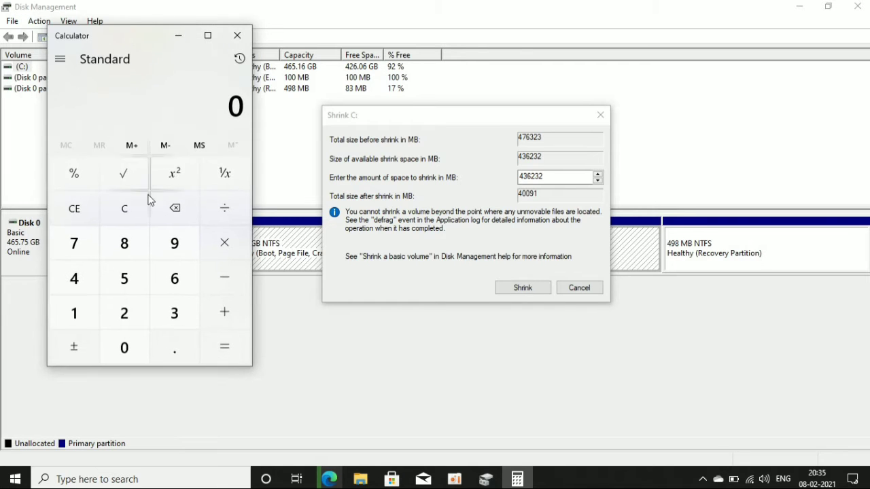
left_click(81, 309)
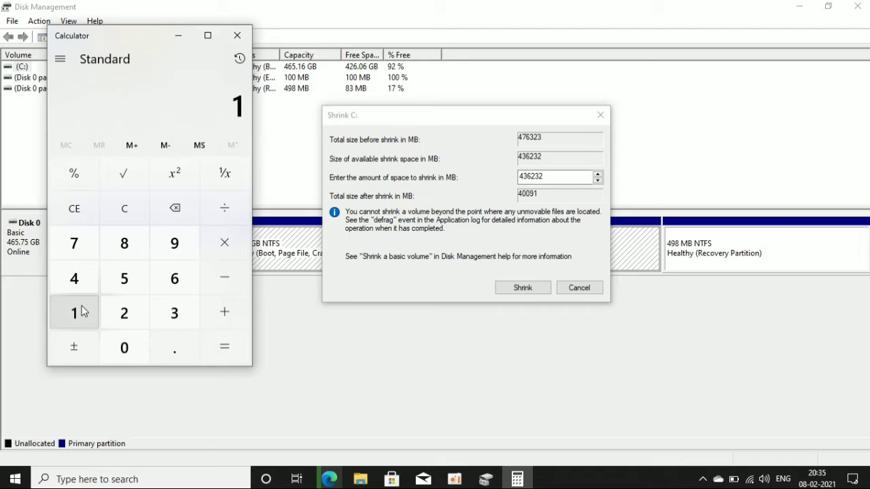
left_click(125, 321)
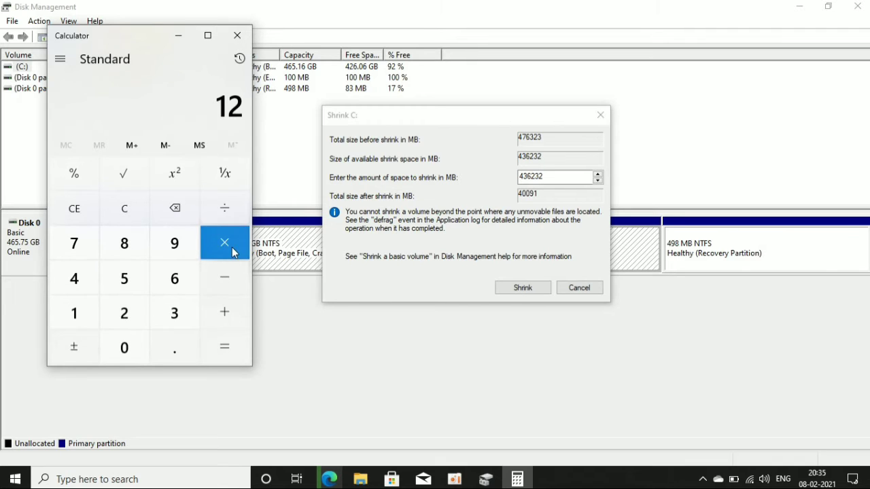
left_click(125, 208)
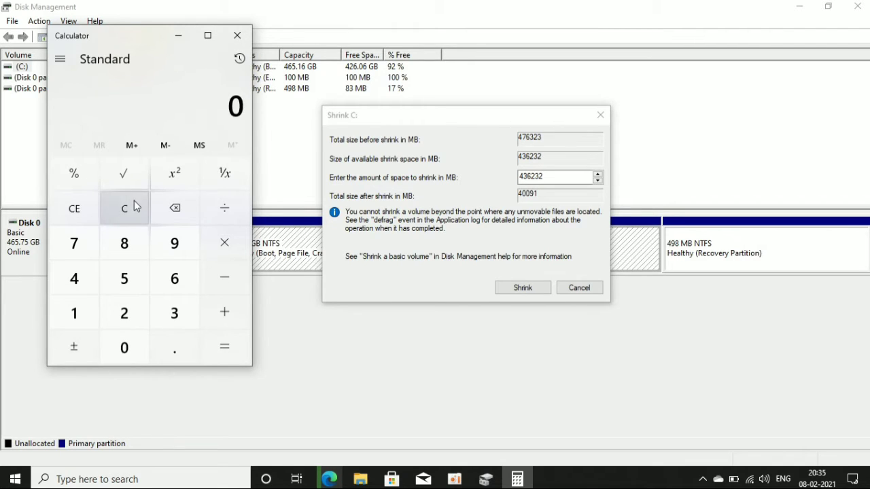
Step: Calculate 1024 × 200 in Calculator to convert 200 GB to megabytes
left_click(78, 310)
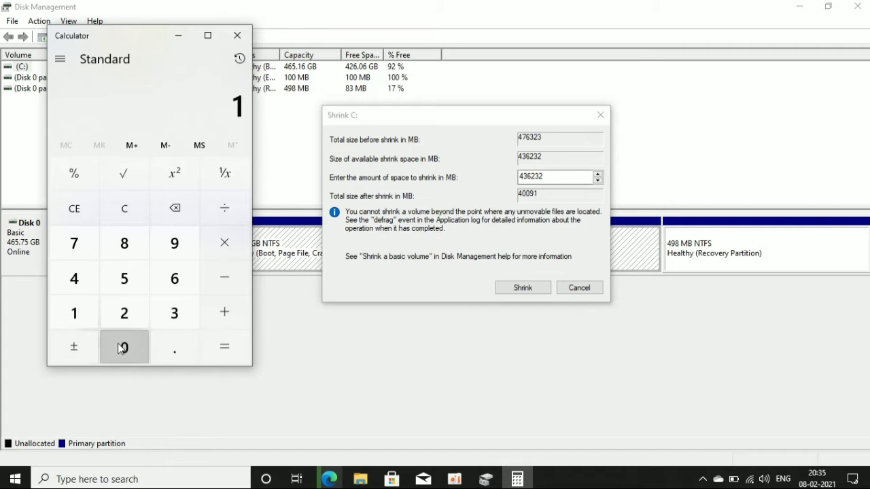
left_click(123, 348)
left_click(124, 313)
left_click(72, 288)
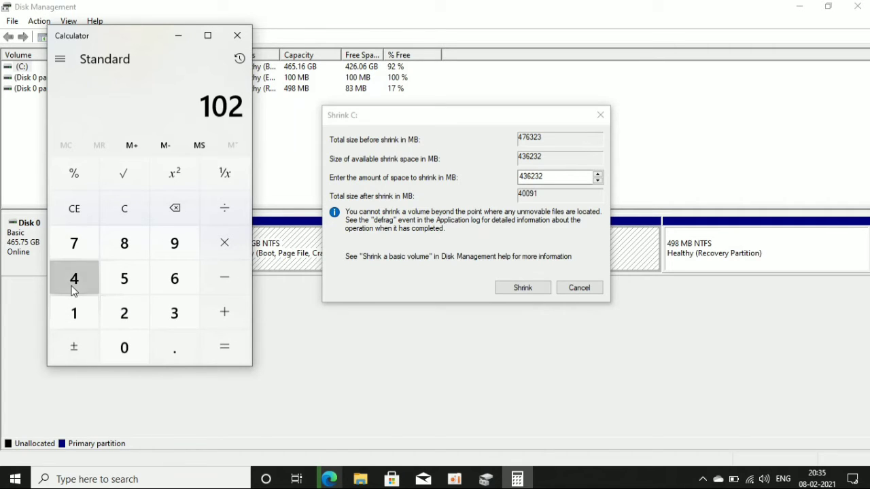
left_click(219, 247)
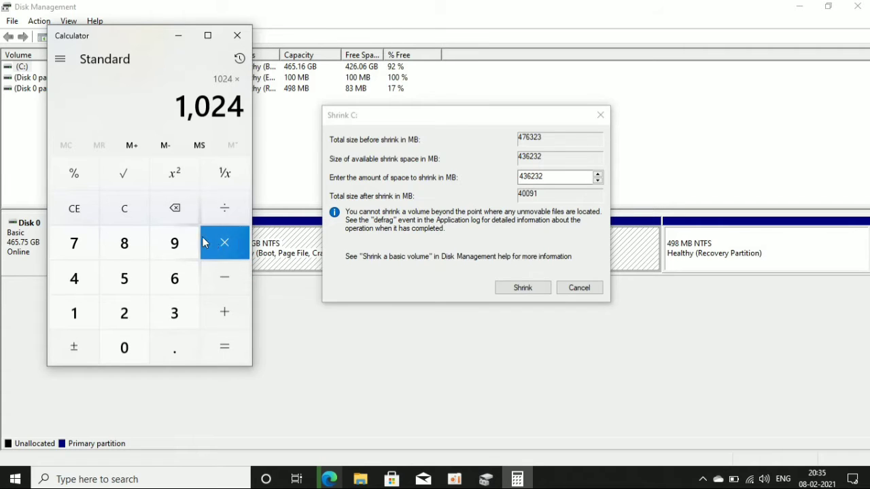
left_click(120, 315)
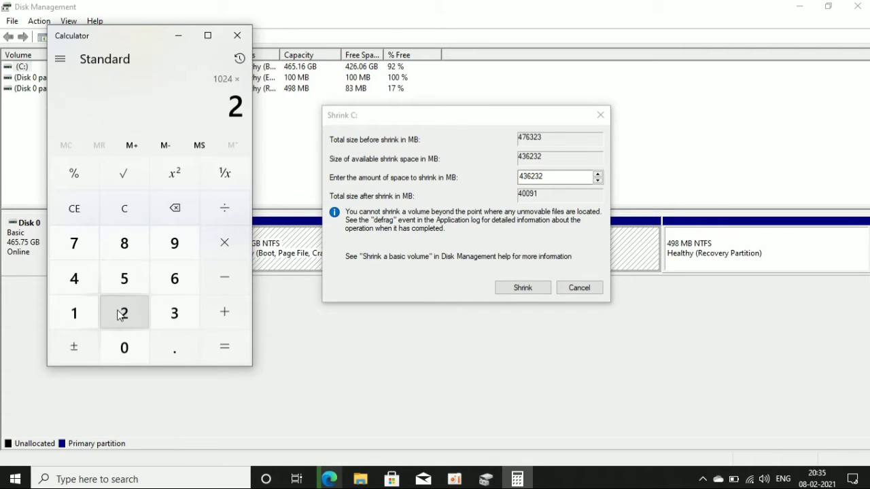
left_click(132, 352)
left_click(131, 352)
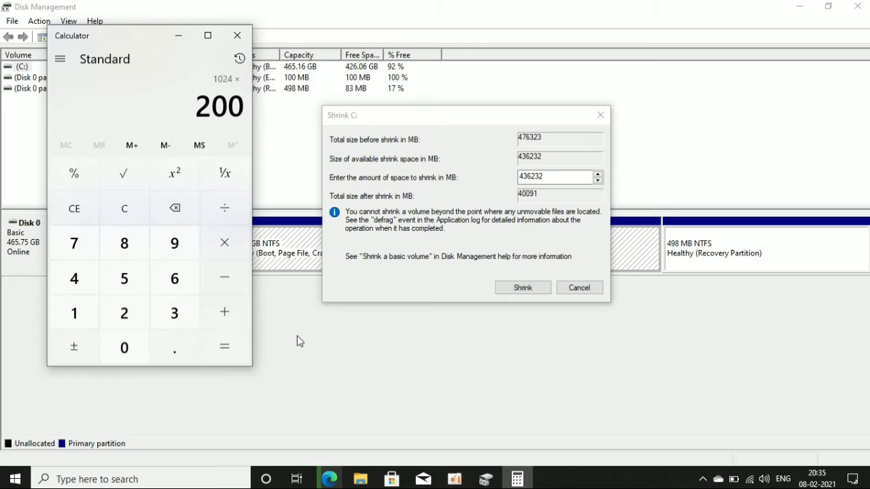
left_click(231, 345)
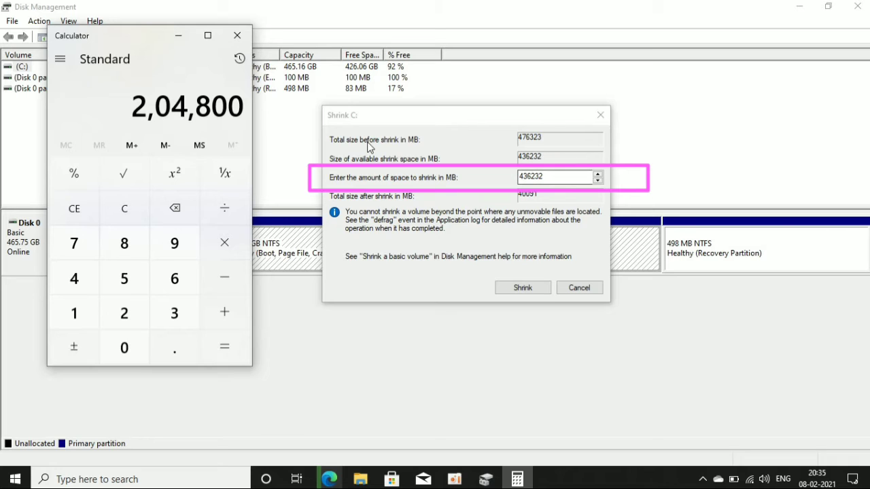
Step: Copy the multiplication result from Calculator
left_click_drag(241, 105, 139, 107)
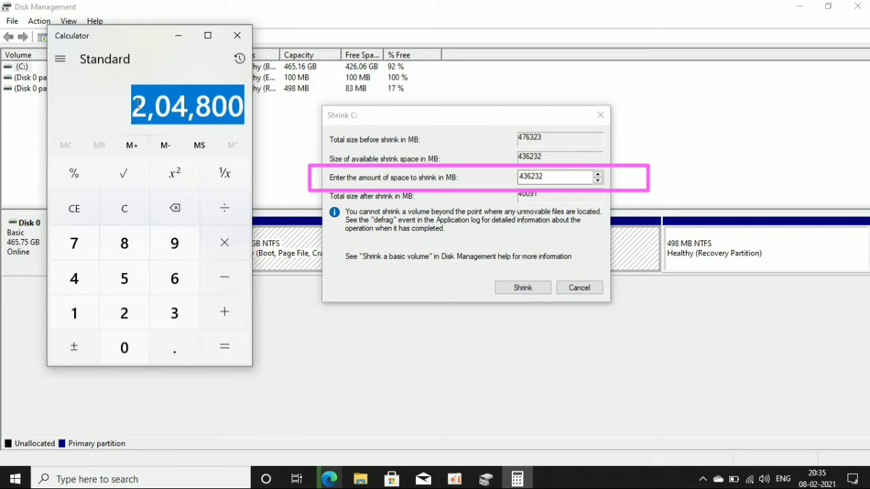
right_click(137, 104)
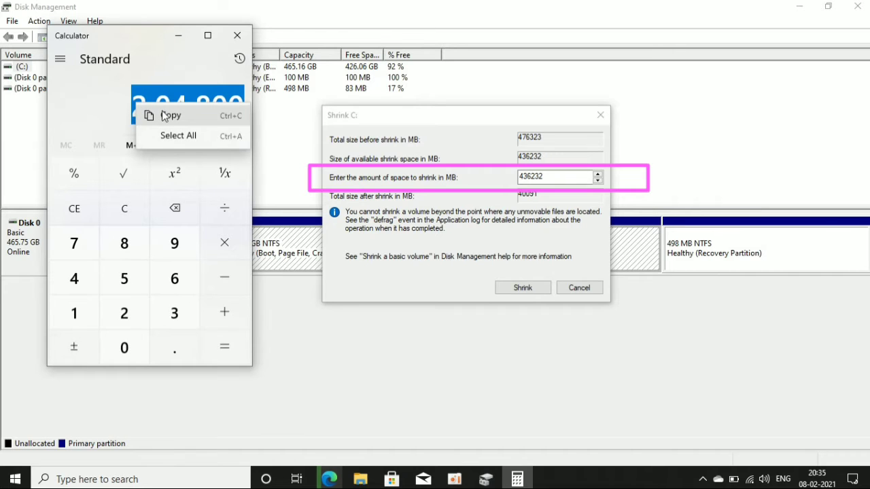
left_click(164, 116)
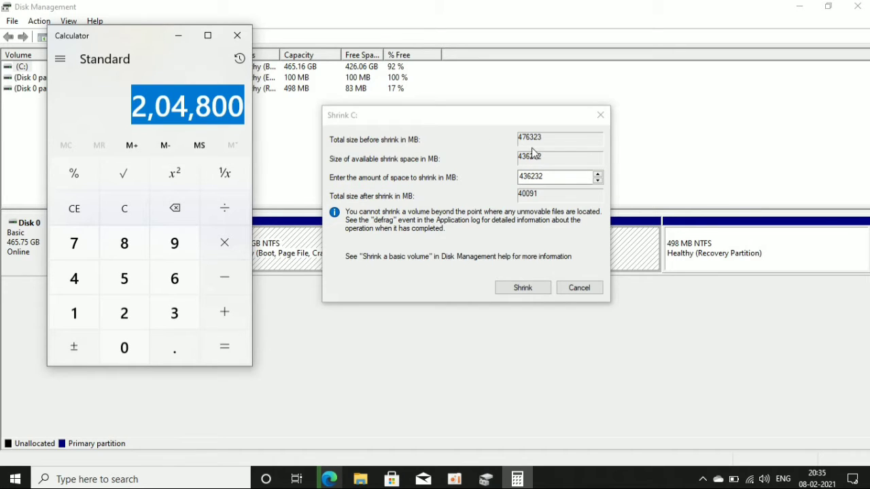
Step: Clear the amount of space to shrink in the Shrink C: dialog
left_click(558, 176)
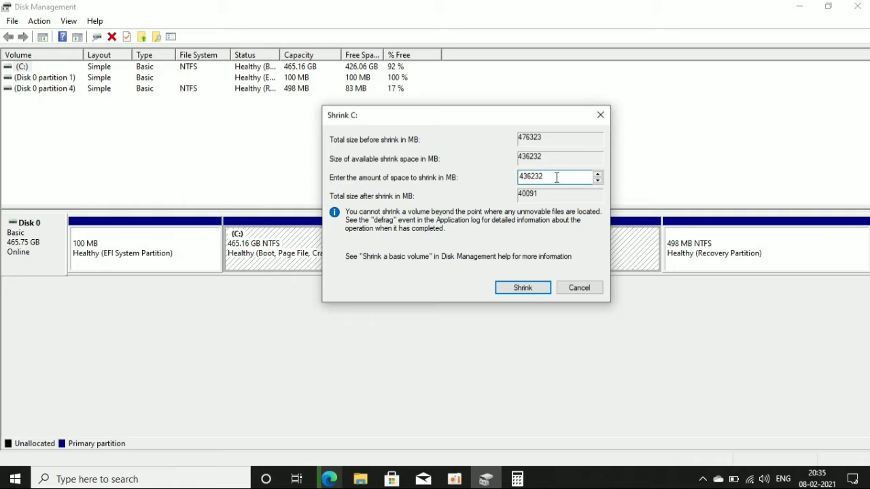
key("BackSpace")
key("BackSpace")
key("BackSpace")
key("BackSpace")
key("BackSpace")
key("BackSpace")
Step: Try to paste the copied result as the amount of space to shrink, and recheck the result in Calculator
right_click(557, 177)
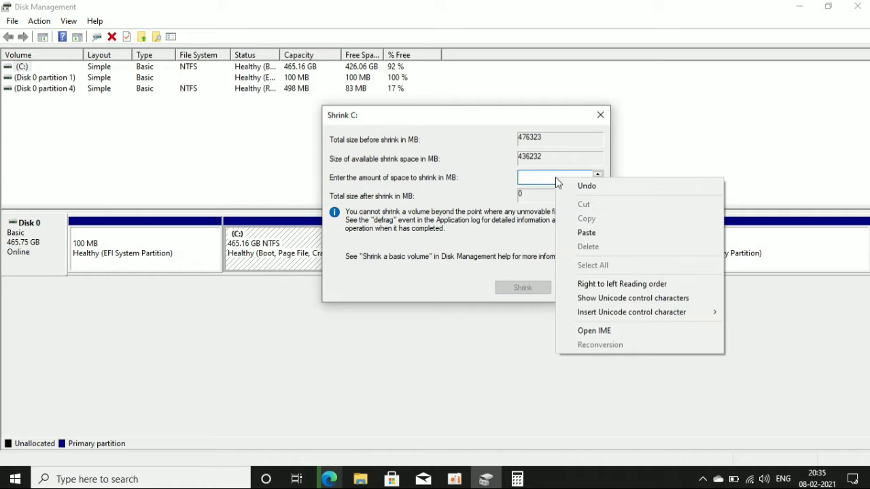
left_click(586, 233)
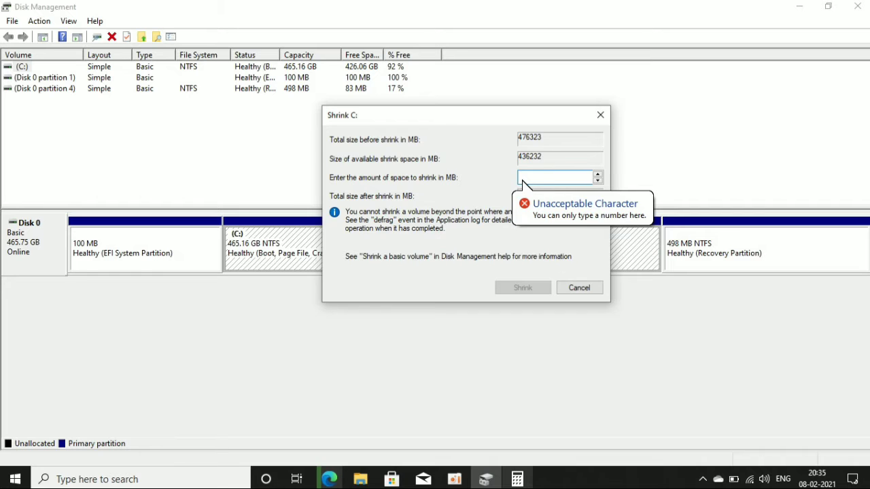
mouse_move(517, 479)
left_click(500, 434)
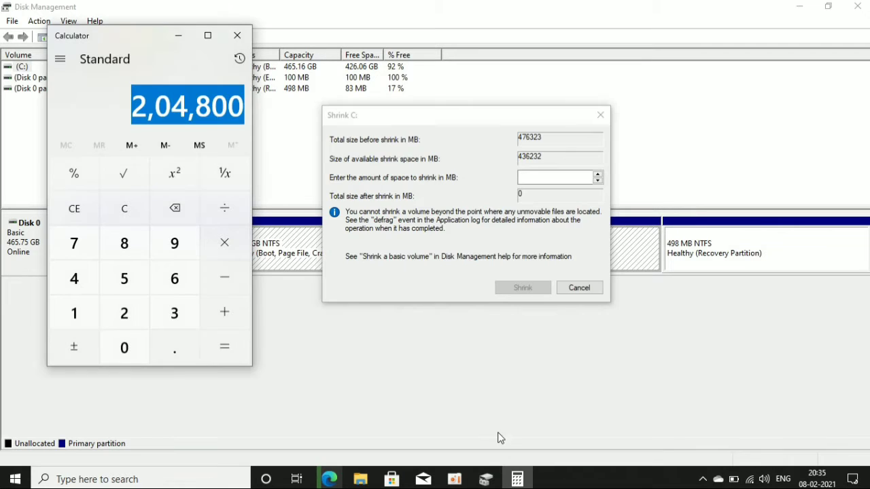
left_click(572, 178)
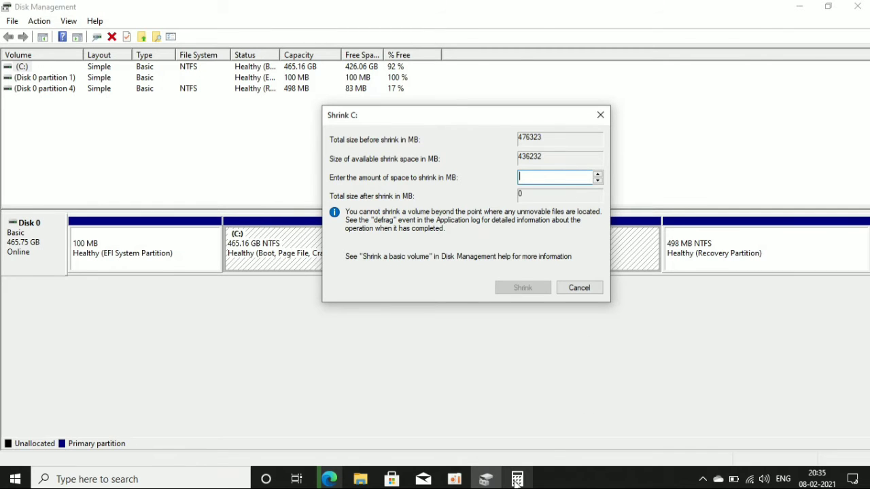
mouse_move(516, 480)
left_click(497, 422)
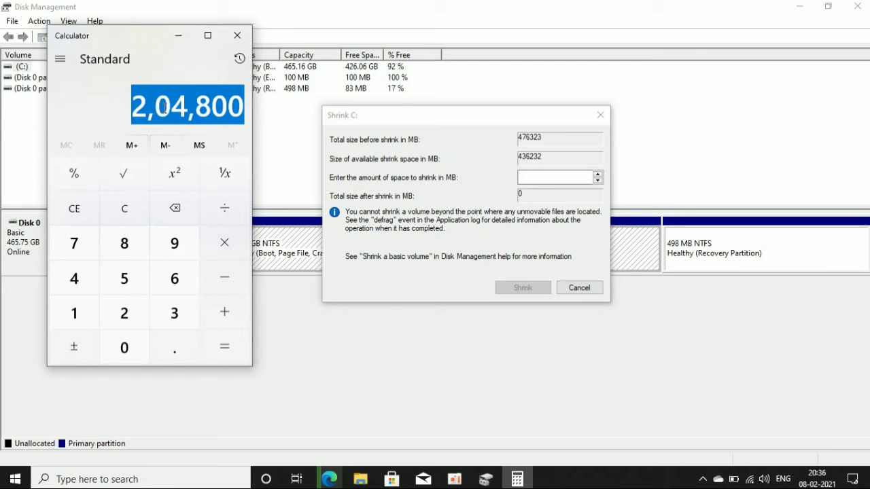
Step: Set the amount of space to shrink to 204800 MB and shrink the C: volume
left_click(569, 176)
type("204")
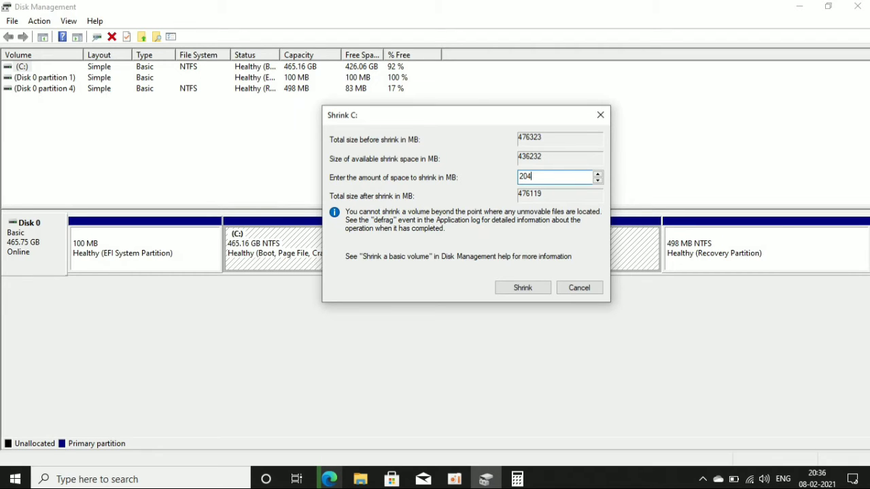
type("800")
left_click(522, 288)
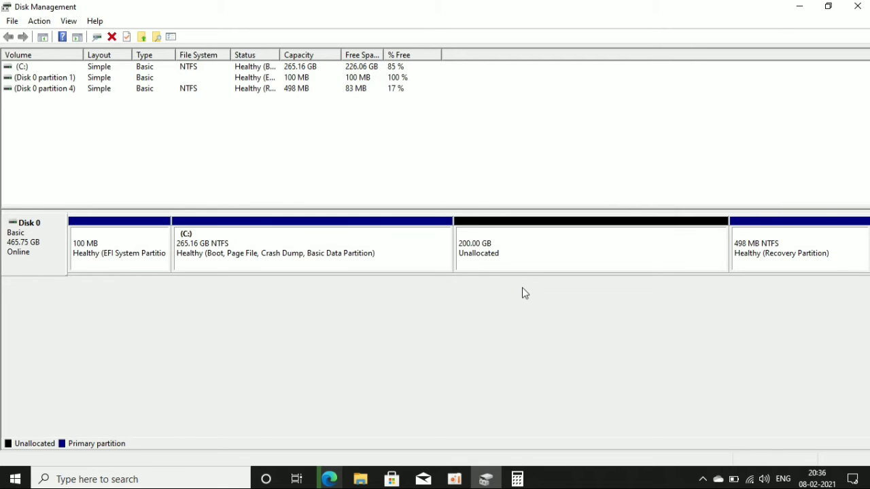
Step: Start a new simple volume in the 200 GB unallocated space of Disk 0, with a volume size of 204799 MB
right_click(514, 246)
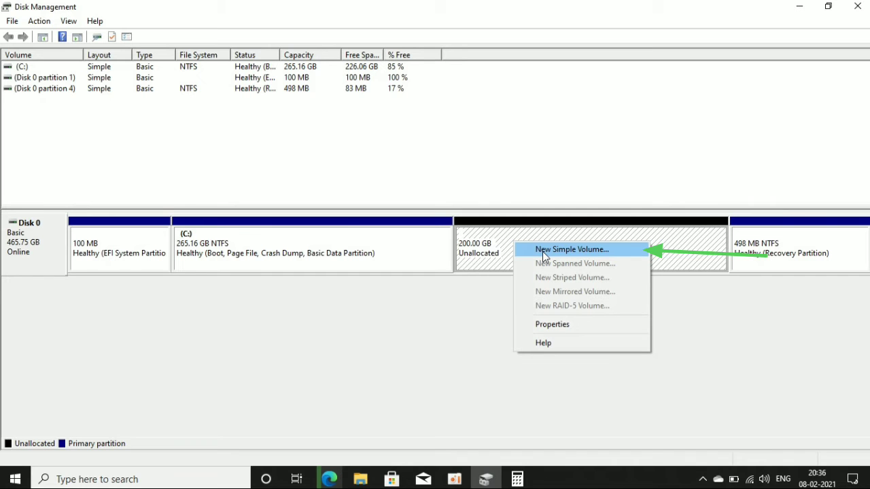
left_click(543, 251)
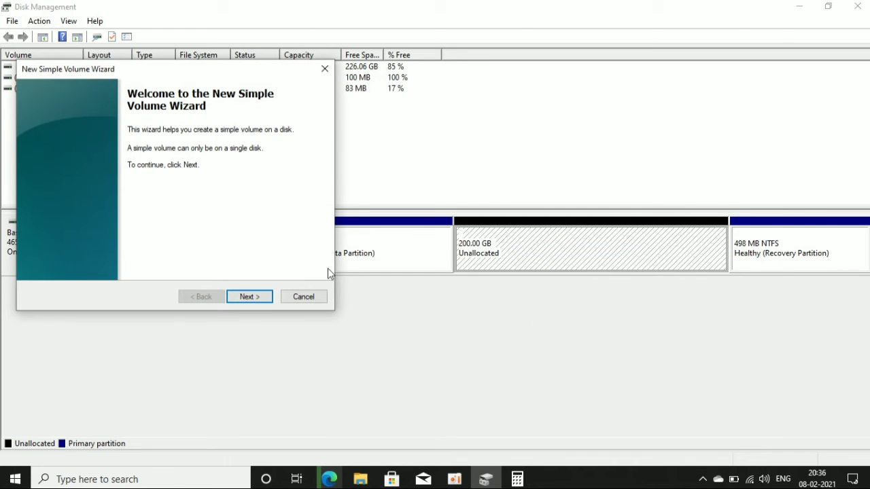
left_click(248, 299)
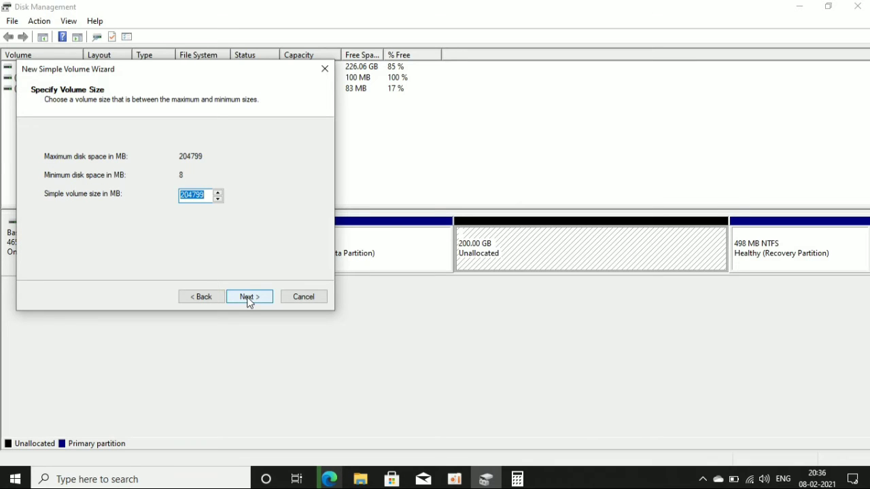
left_click(248, 299)
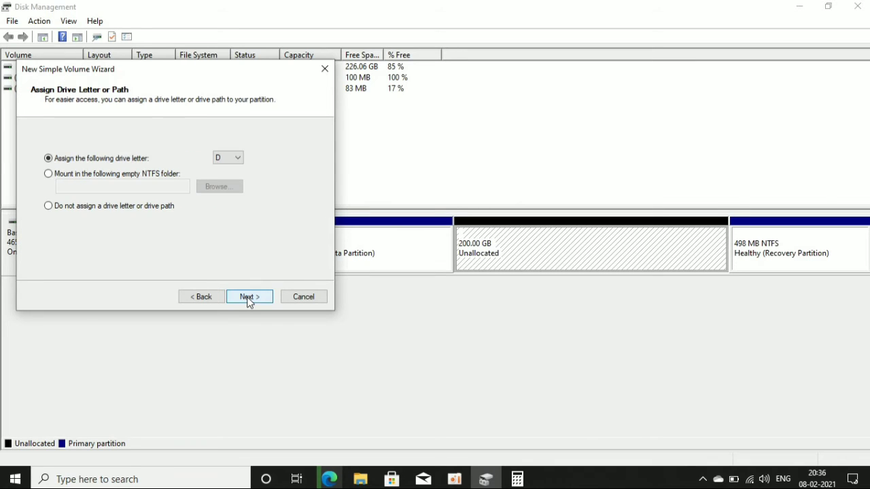
Step: Assign drive letter X to the new simple volume
left_click(241, 157)
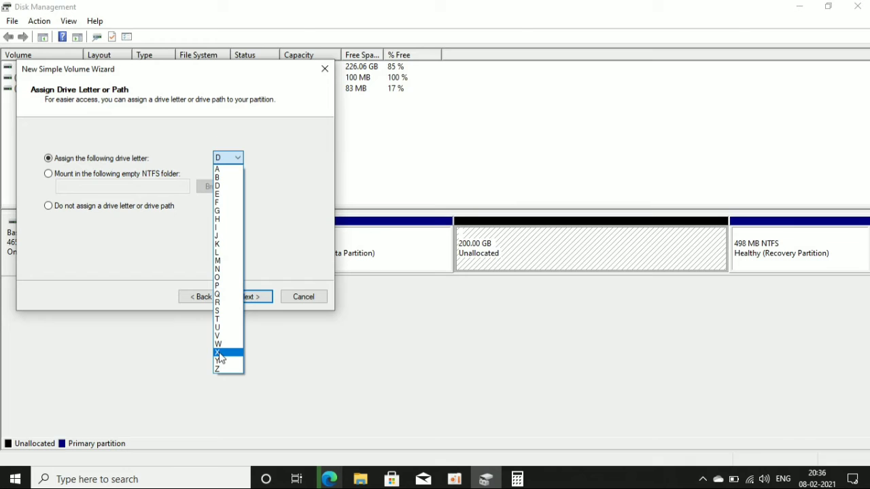
left_click(218, 352)
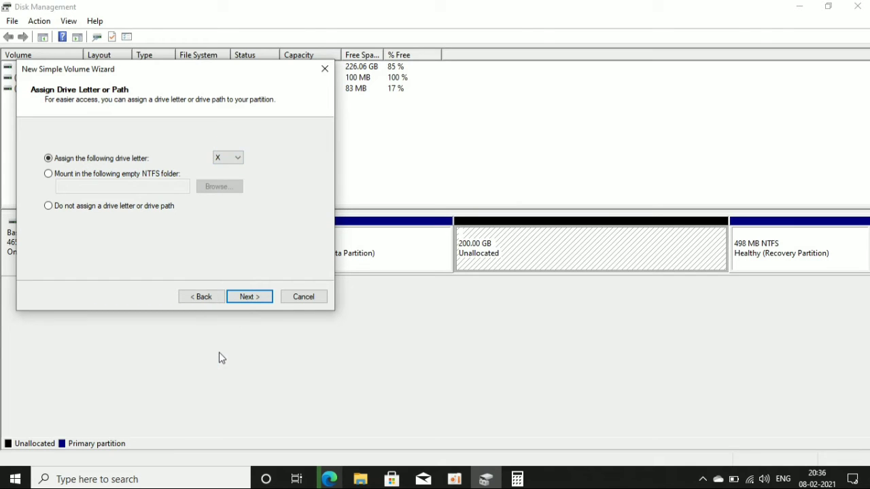
left_click(260, 298)
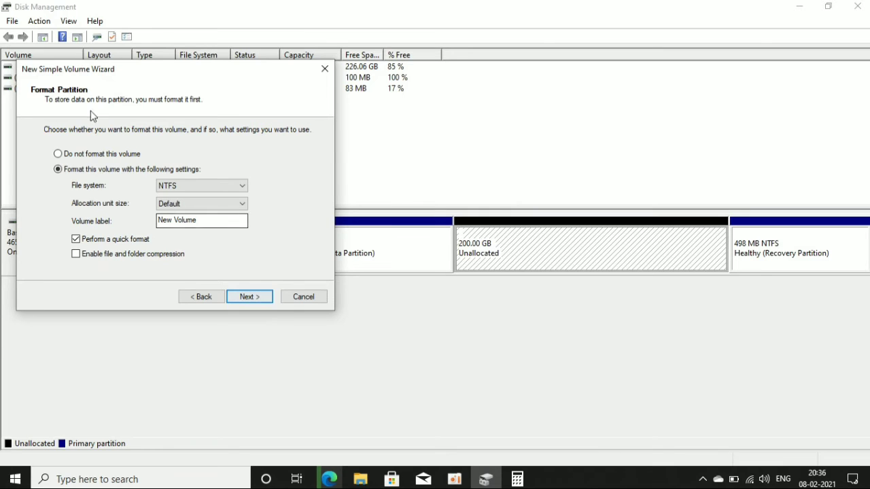
Step: Choose not to format the new volume and finish creating it
left_click(58, 154)
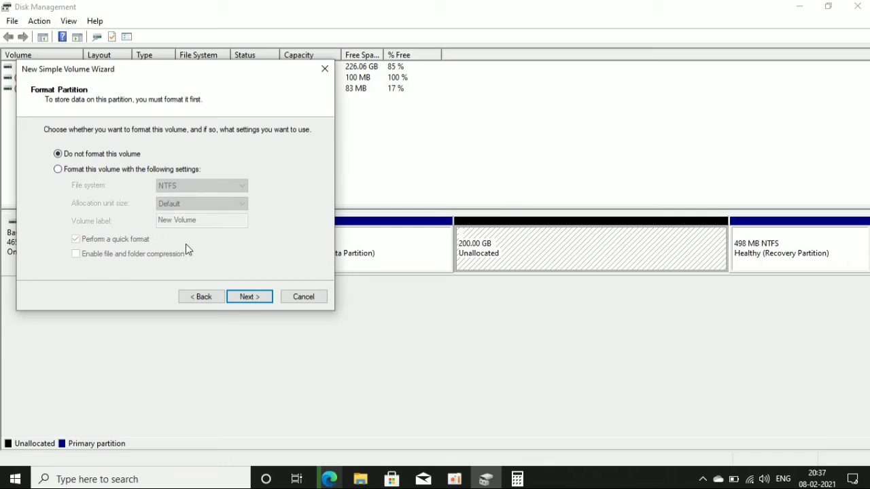
left_click(249, 297)
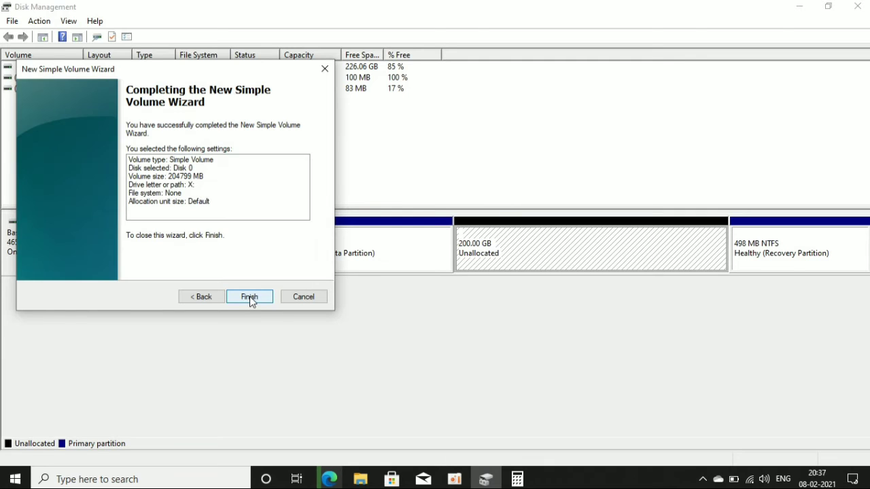
left_click(249, 296)
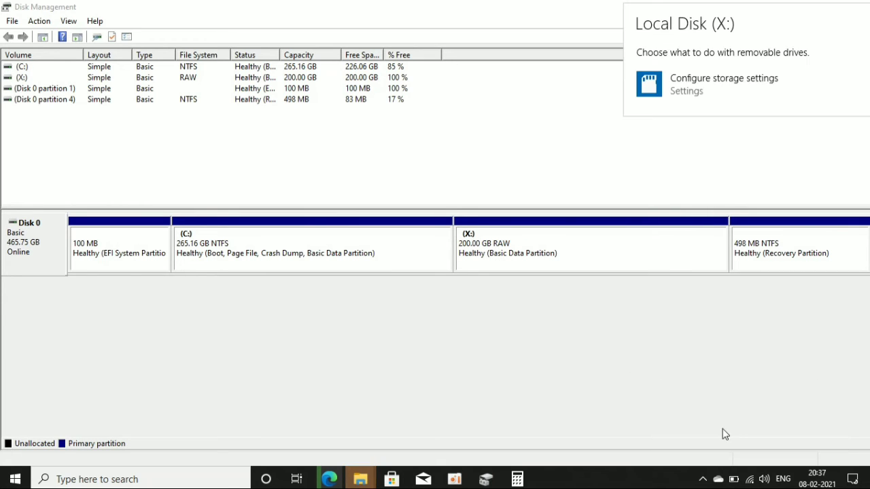
Step: Open the storage settings offered for Local Disk (X:) and dismiss the X:\ error
left_click(658, 94)
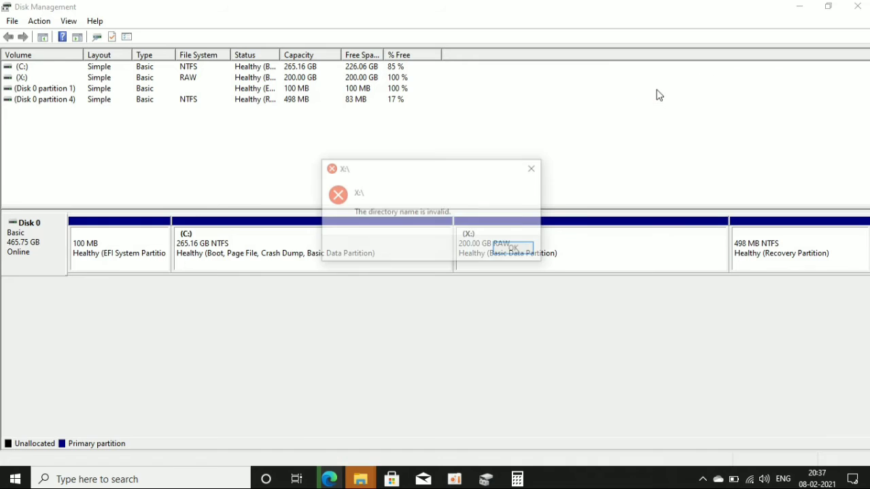
left_click(515, 250)
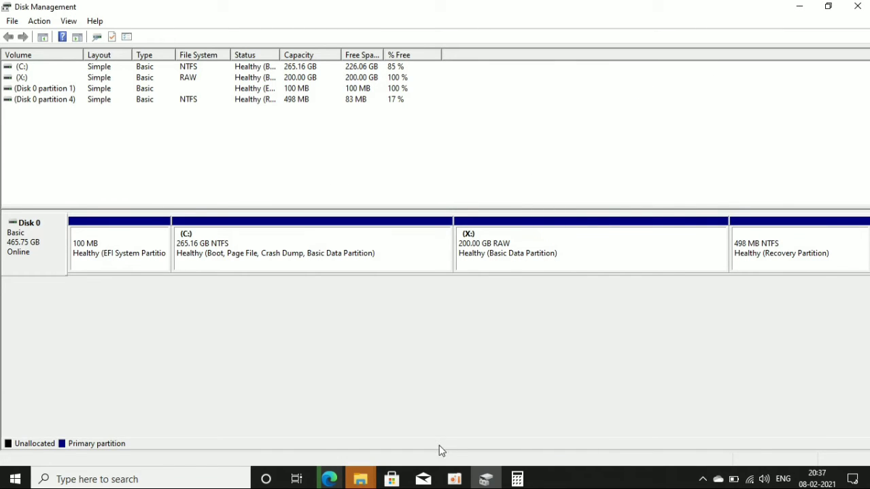
Step: Quick format drive X: as NTFS with a 4096-byte allocation unit size, and close the format dialog
mouse_move(360, 482)
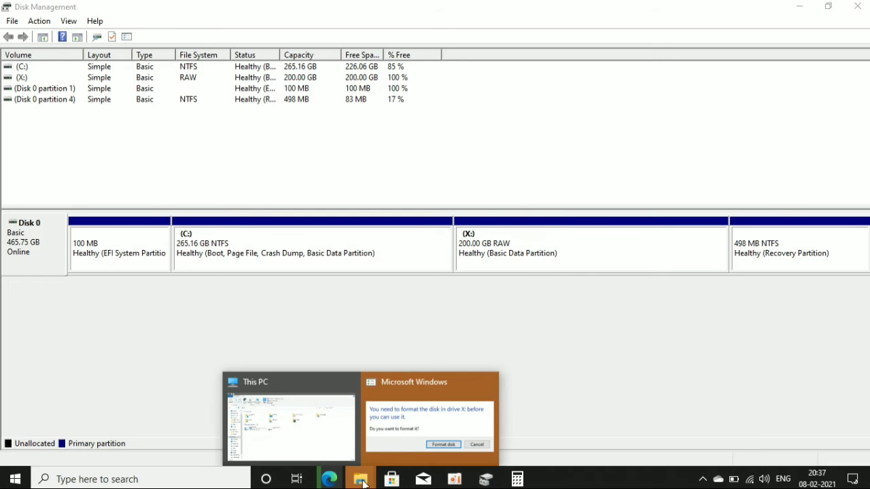
left_click(404, 443)
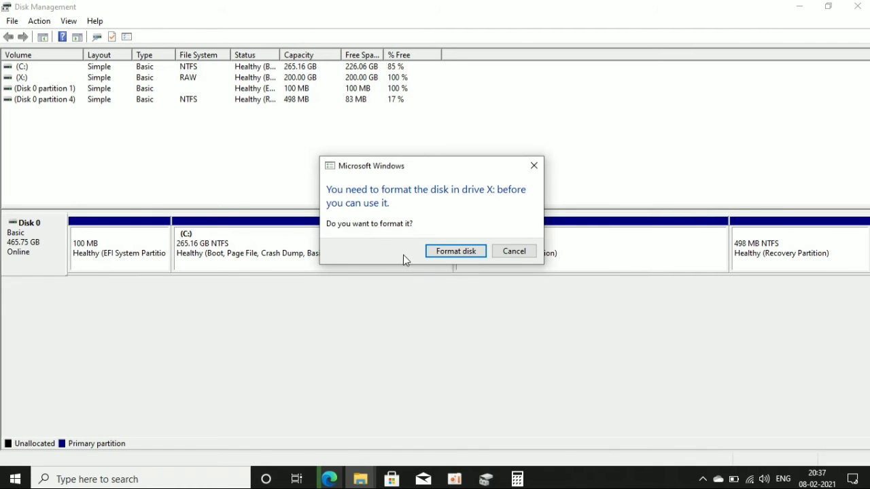
left_click(461, 251)
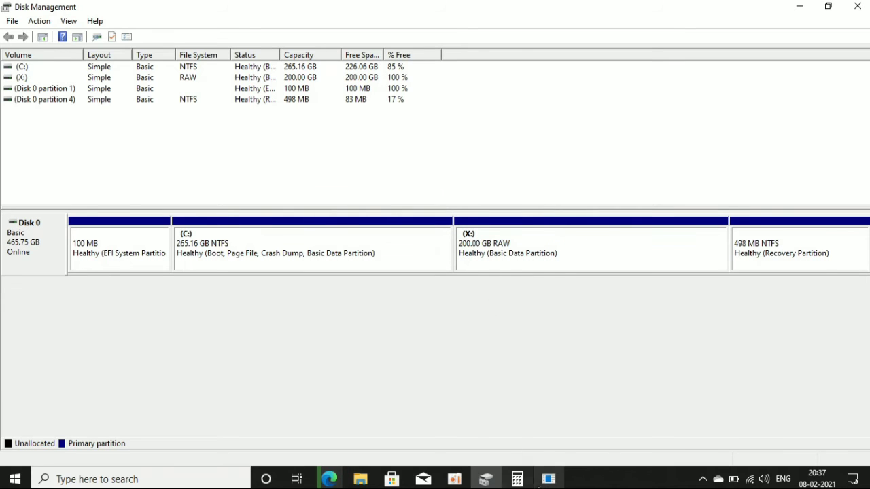
mouse_move(548, 479)
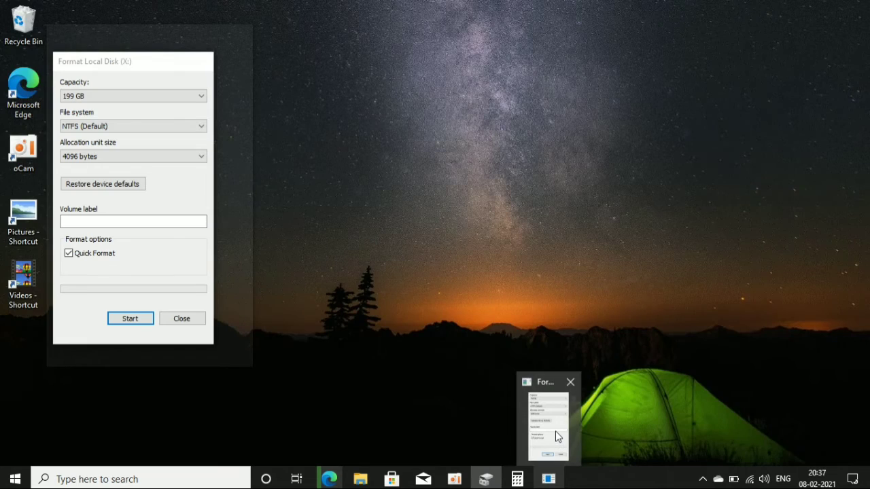
left_click(555, 431)
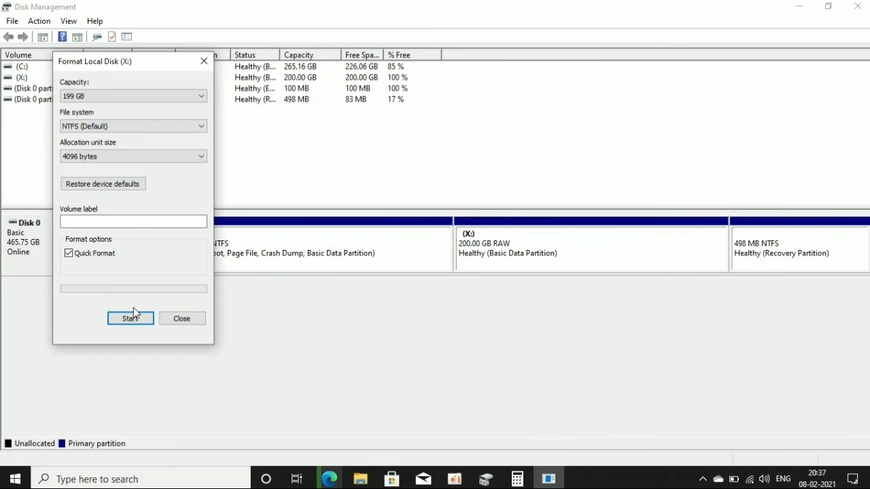
left_click(129, 318)
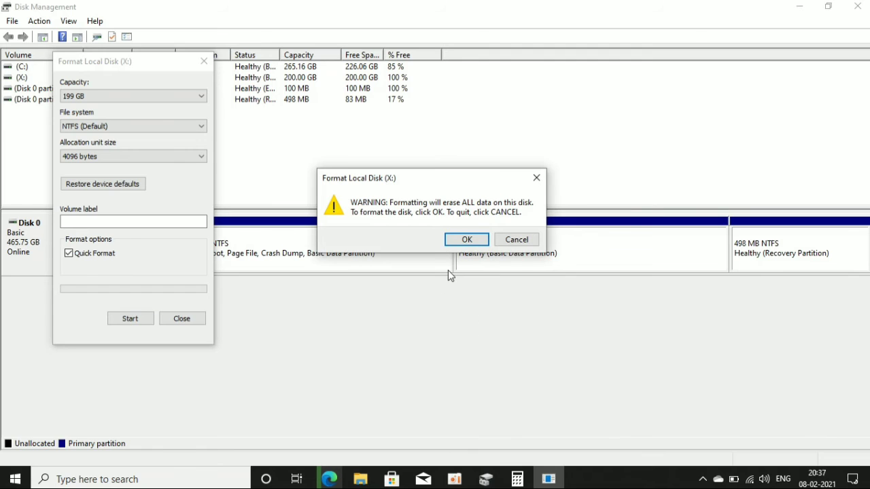
left_click(467, 240)
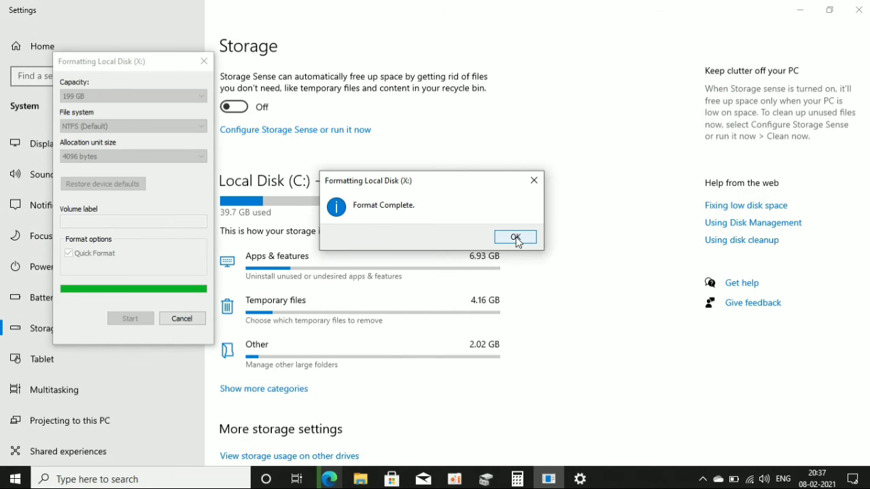
left_click(517, 238)
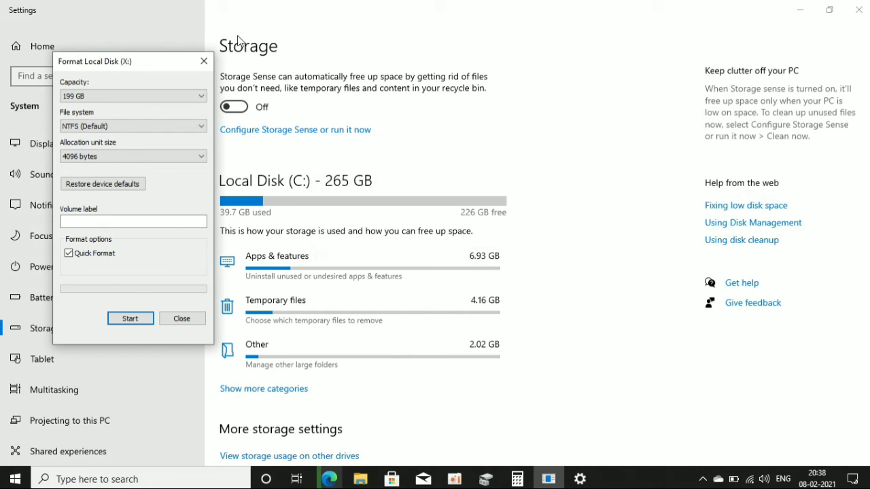
left_click(205, 64)
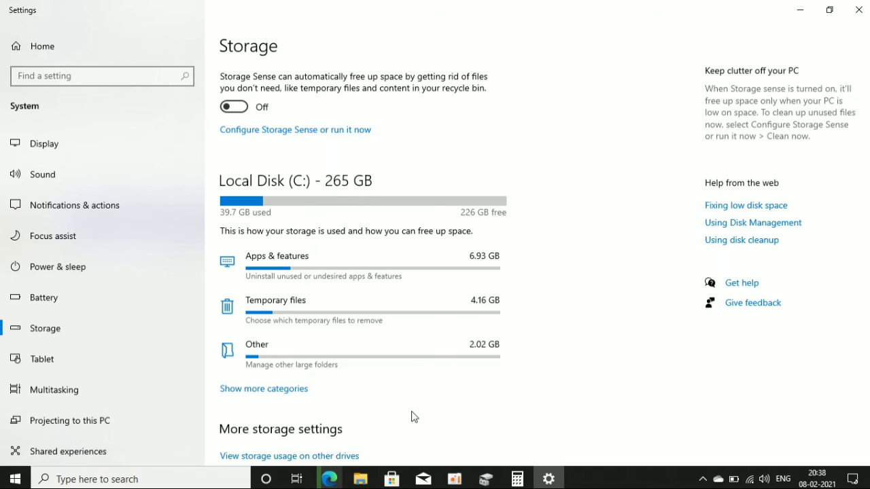
Step: Close the Settings window and Calculator, and minimize Disk Management to reveal This PC
left_click(859, 10)
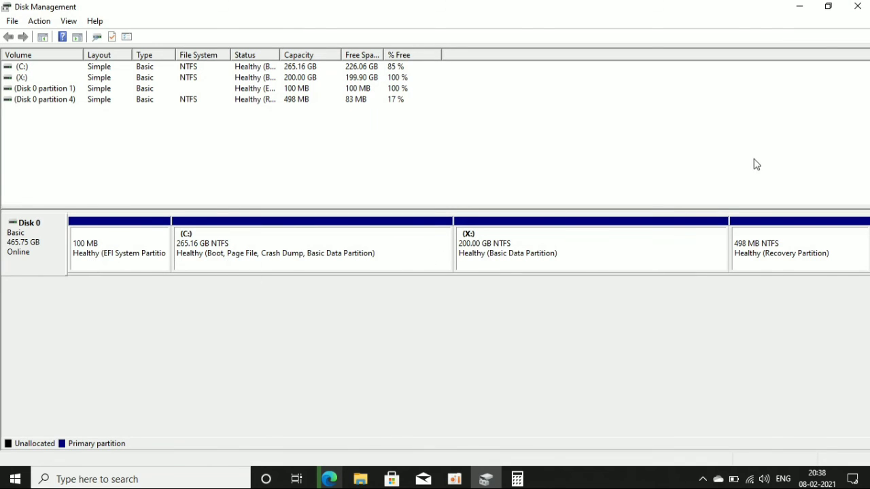
left_click(801, 9)
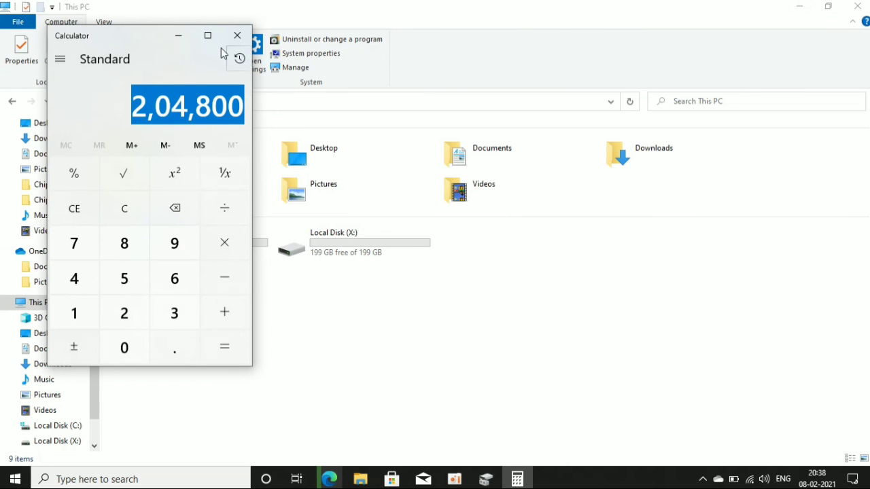
left_click(239, 34)
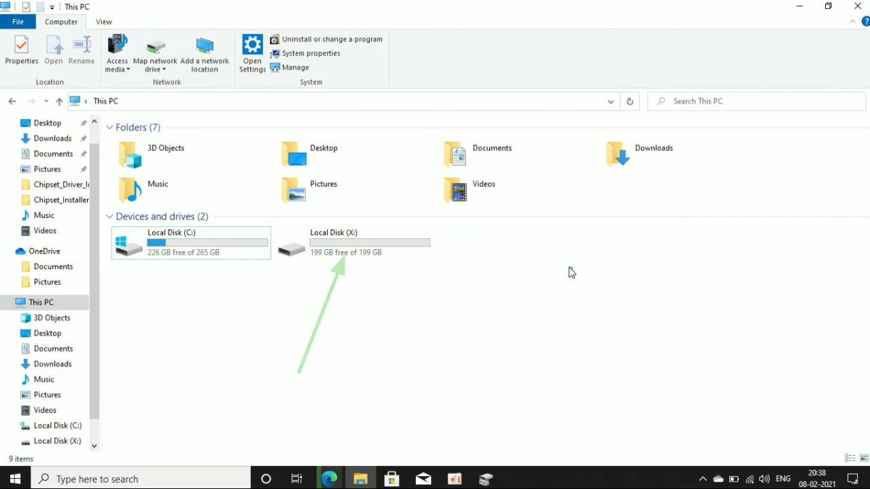
Step: Check the contents of Local Disk (X:) from This PC, and switch back to Disk Management
left_click(353, 254)
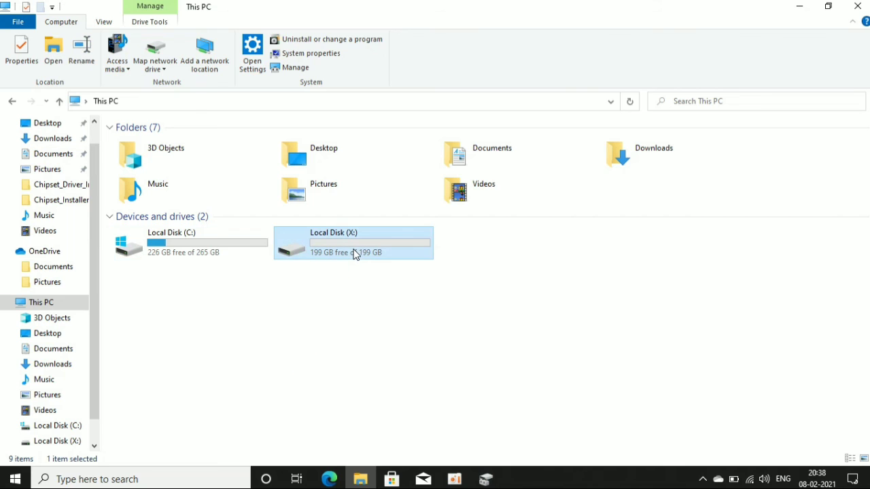
double_click(353, 253)
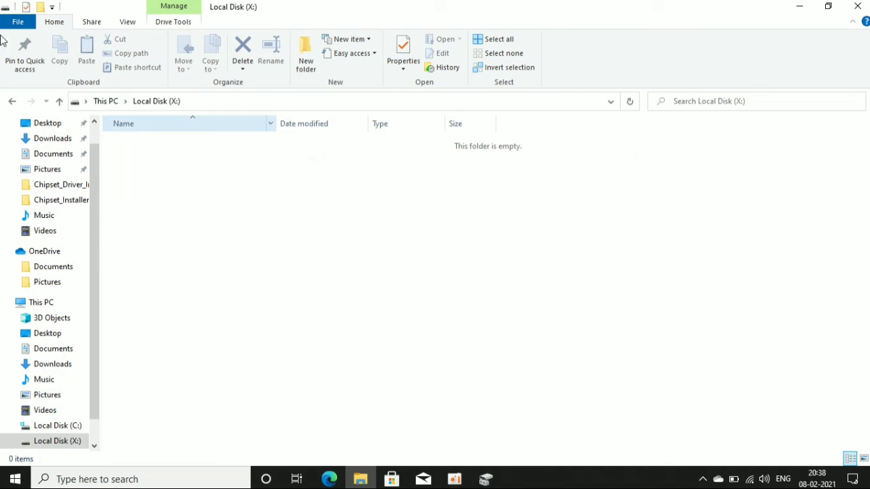
left_click(13, 102)
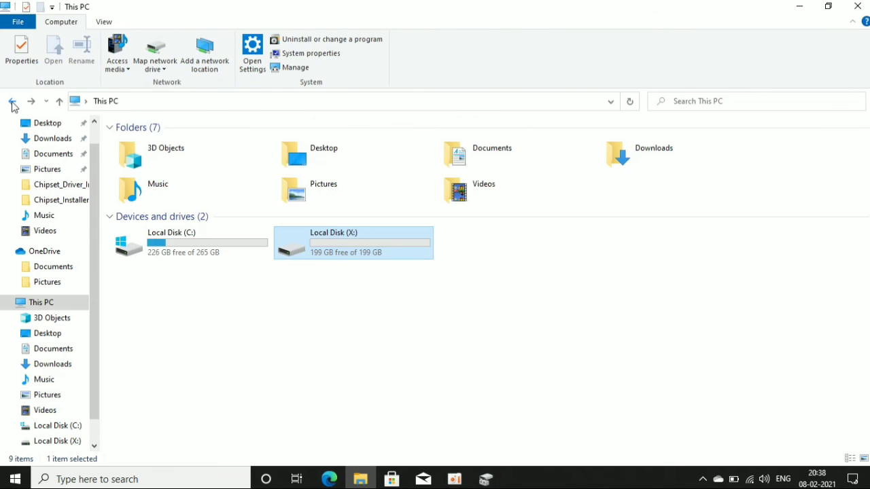
left_click(457, 347)
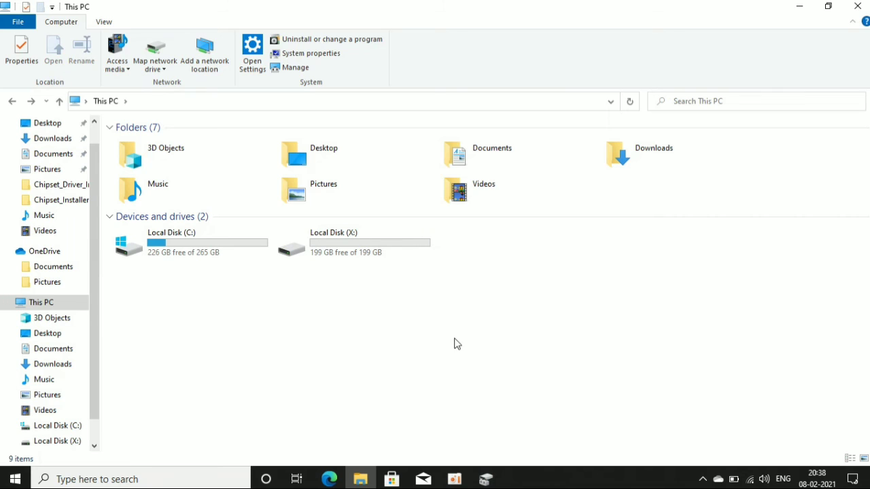
left_click(485, 481)
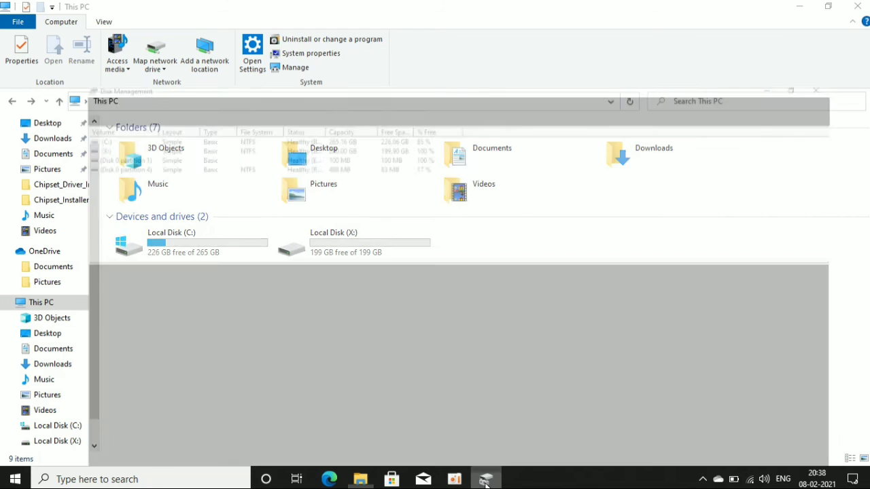